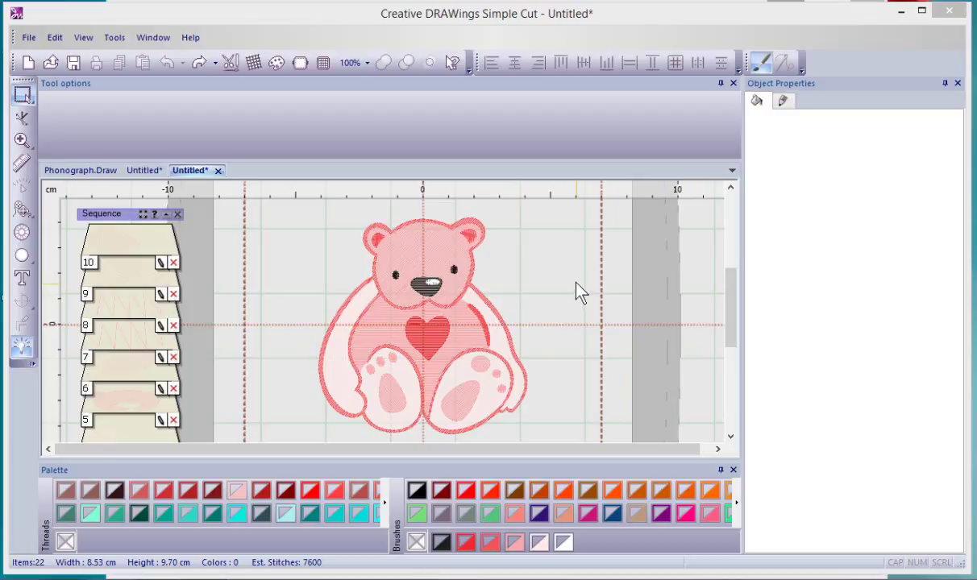
Step: Create a new design on cream fabric, advancing the wizard to the Artwork source page
click(26, 62)
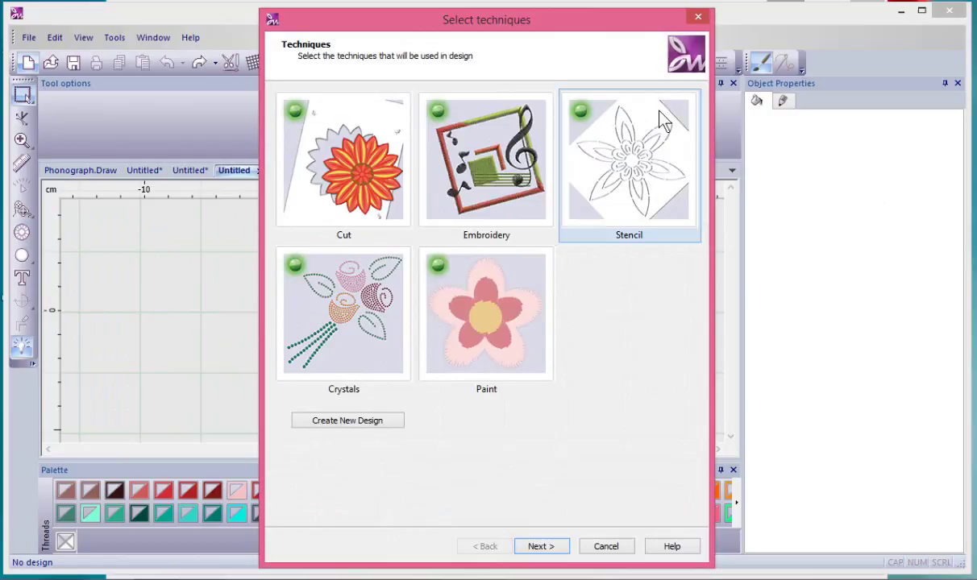
click(557, 548)
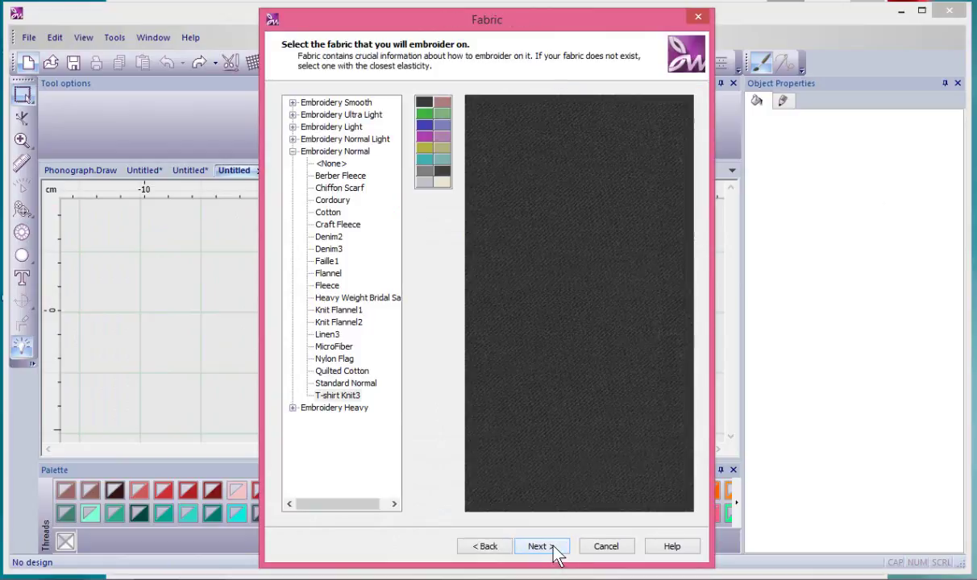
click(446, 186)
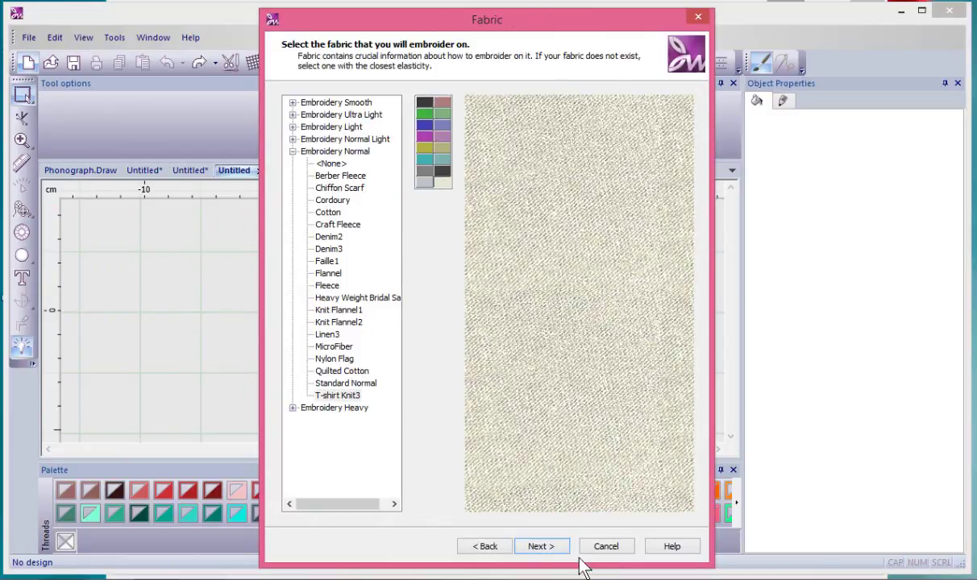
click(540, 548)
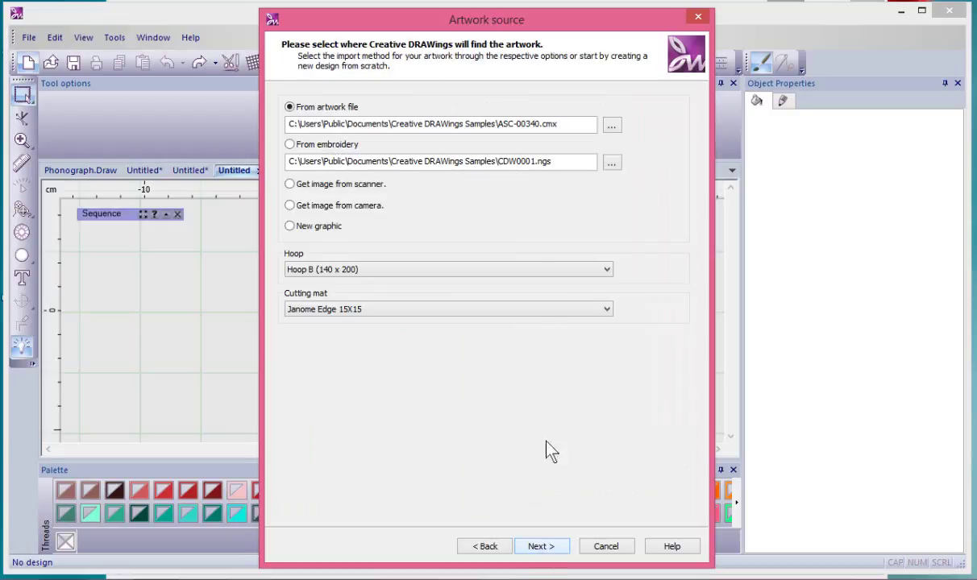
Step: Browse to the Desktop and choose hearts.jpg as the artwork file
click(612, 127)
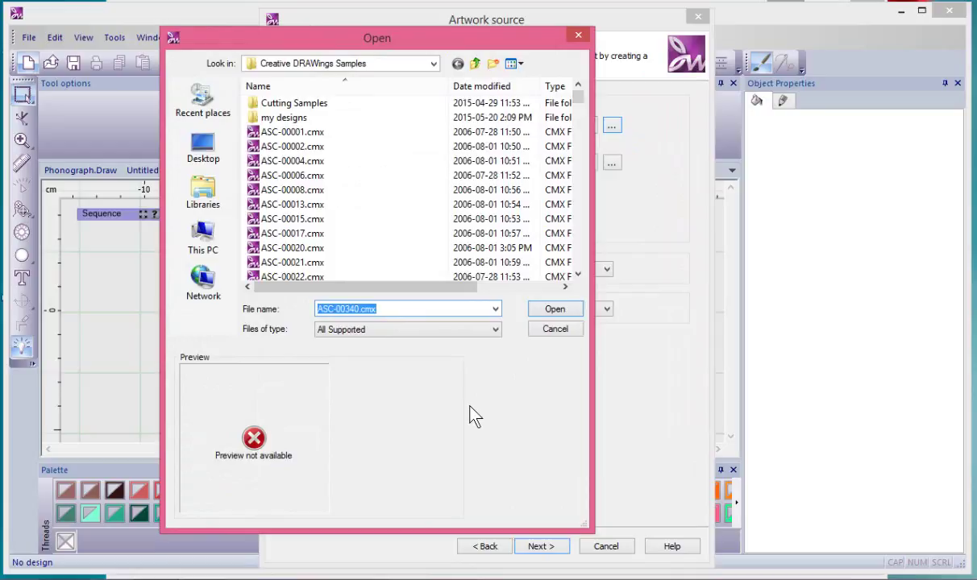
click(453, 332)
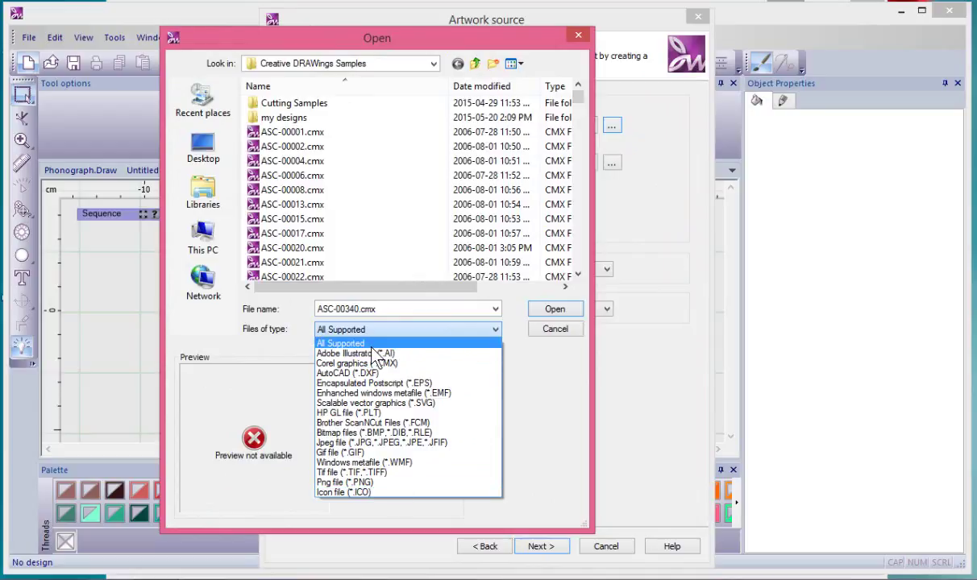
click(538, 424)
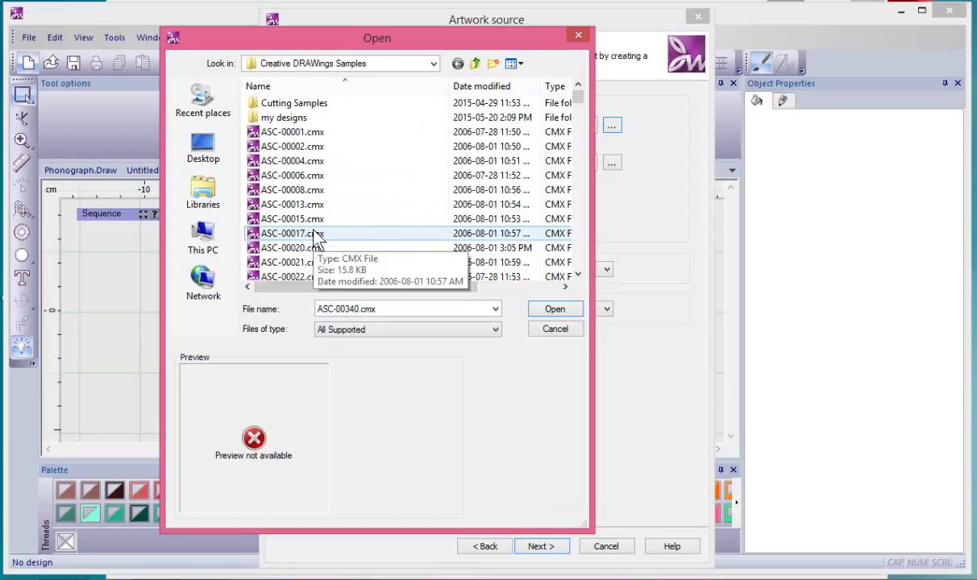
click(196, 153)
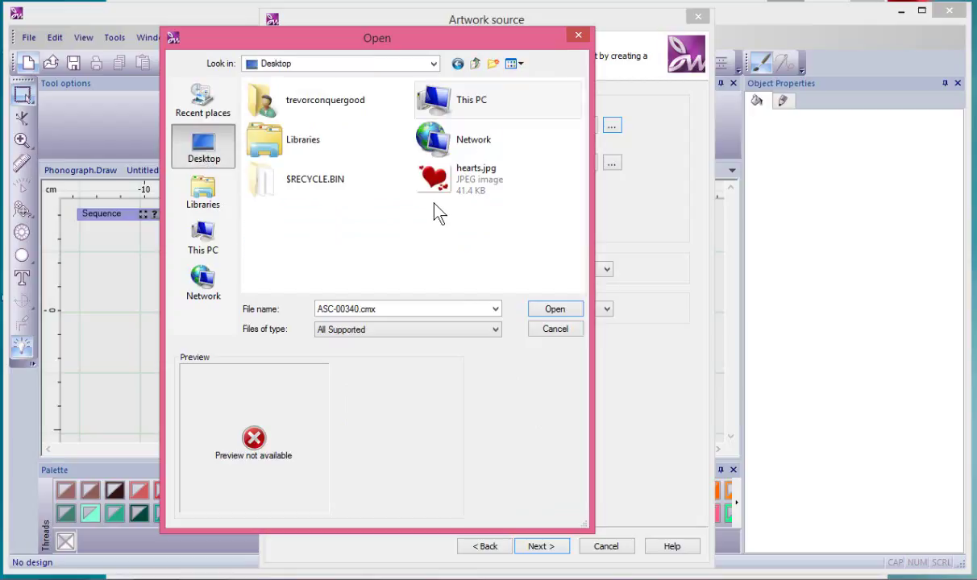
click(489, 182)
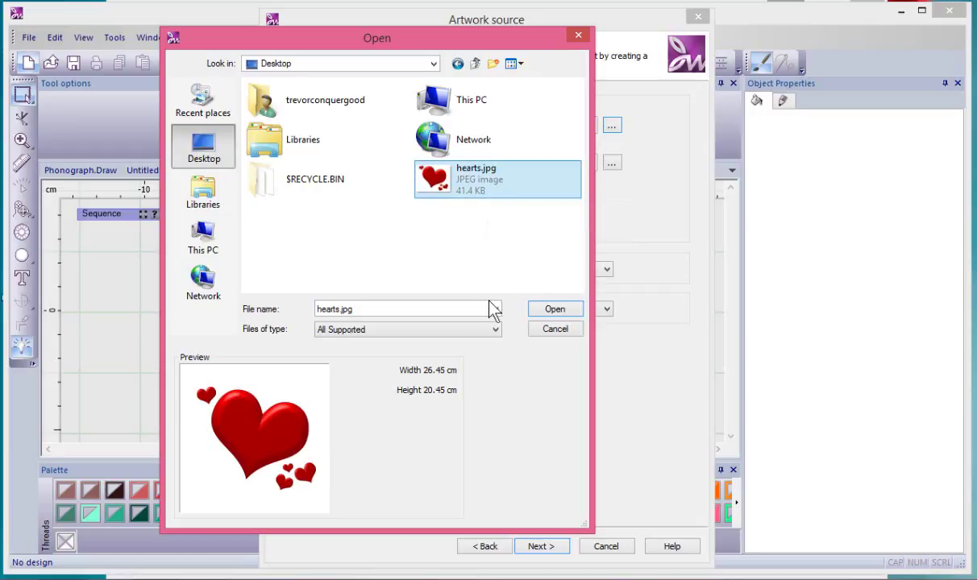
click(550, 309)
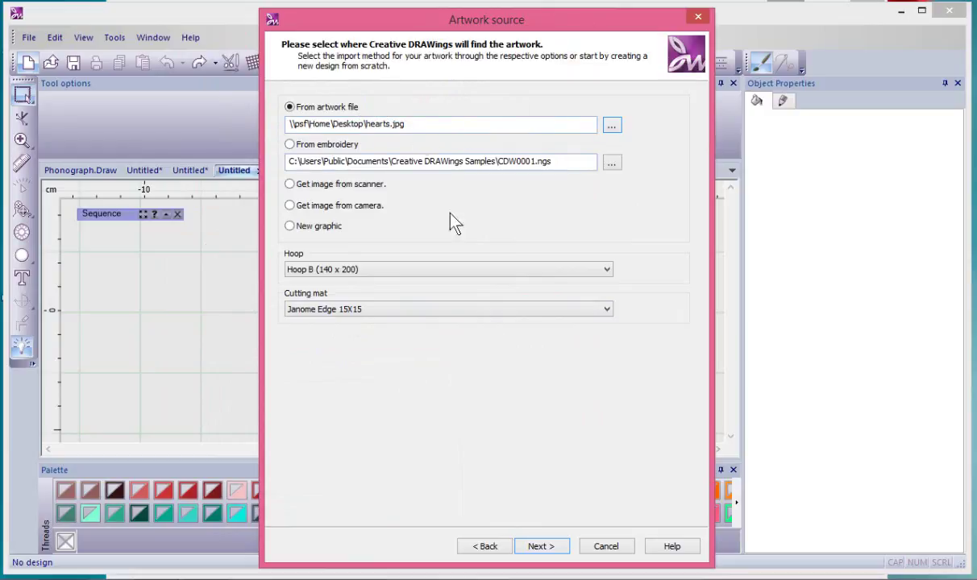
Step: Advance to the Artwork Image page with Open as Backdrop selected, moving the dialog right
click(546, 545)
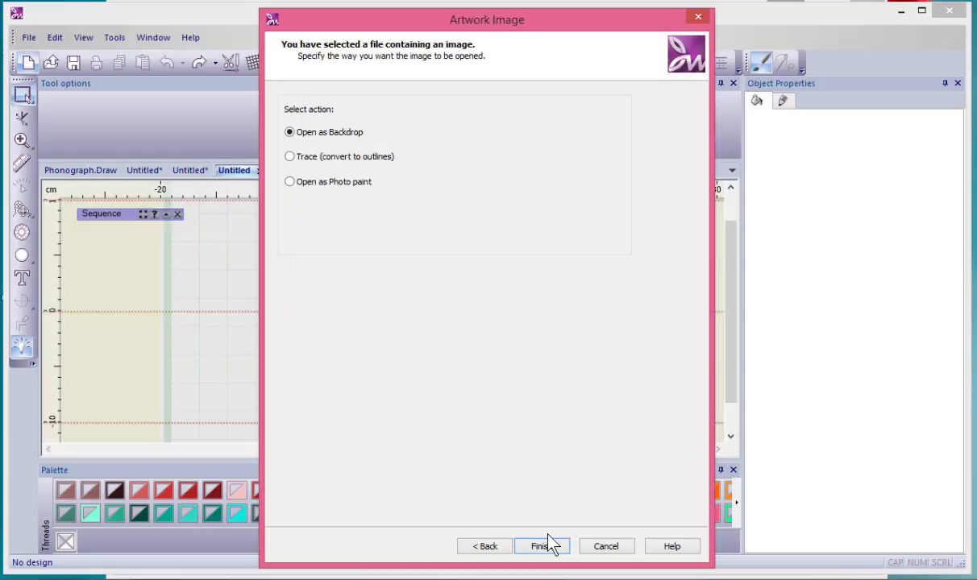
drag(497, 22, 633, 22)
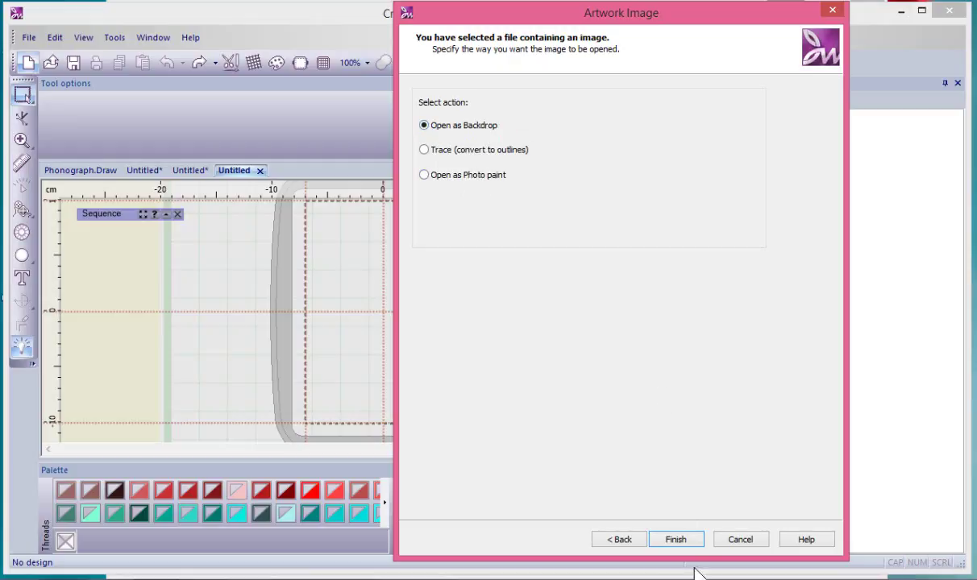
Step: Finish the wizard to load hearts.jpg as a backdrop, then zoom to inspect it in the hoop
click(684, 541)
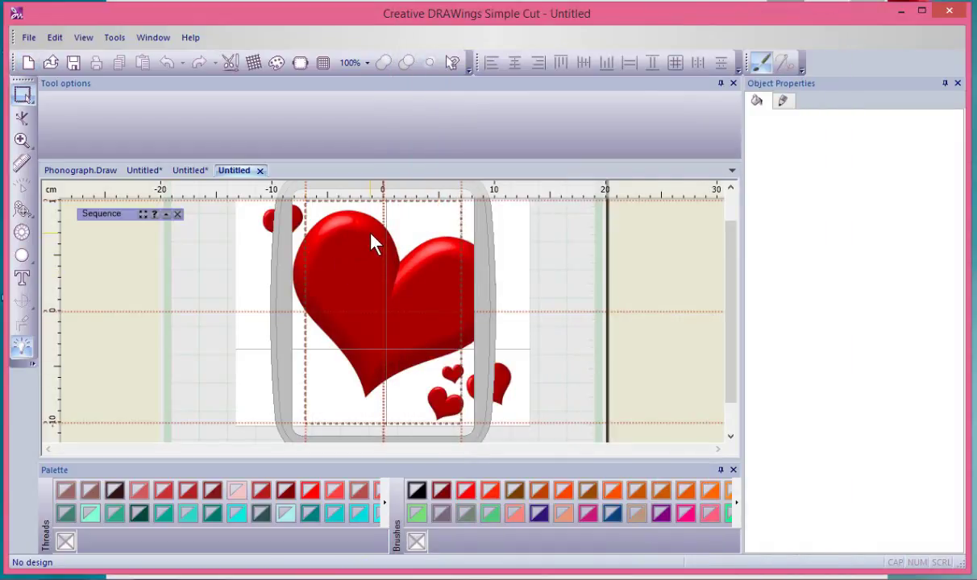
scroll(336, 227, up, 5)
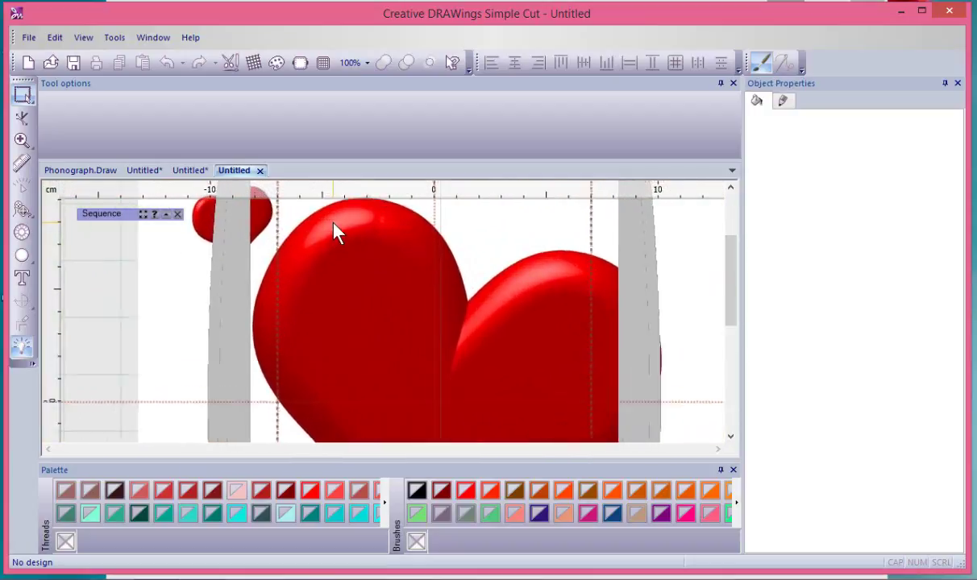
scroll(333, 224, up, 5)
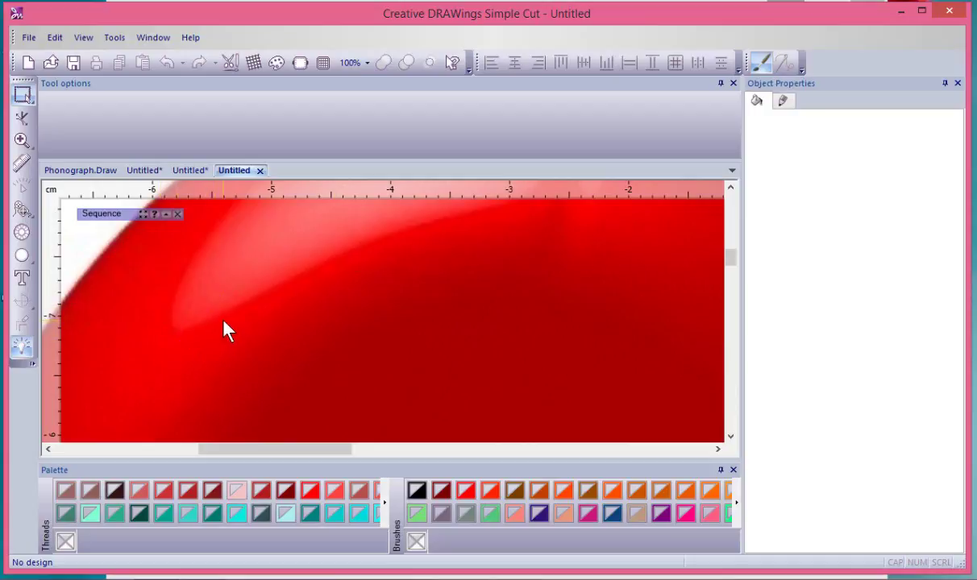
scroll(271, 262, up, 4)
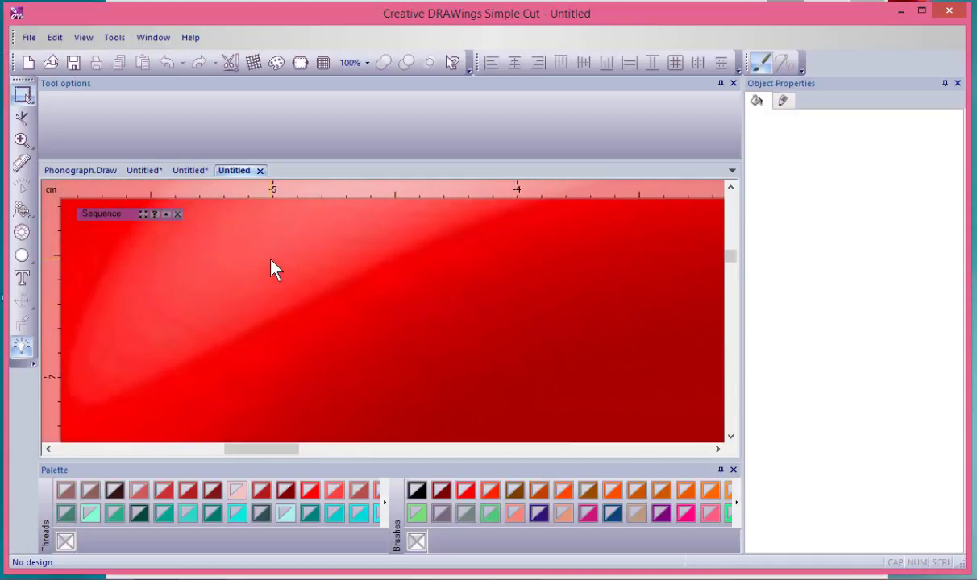
scroll(271, 263, down, 4)
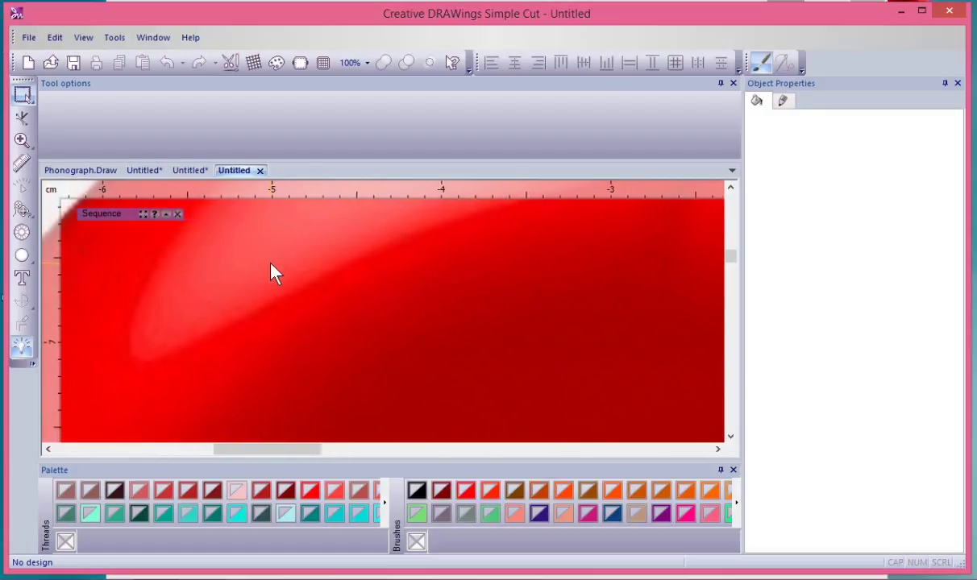
scroll(270, 264, down, 3)
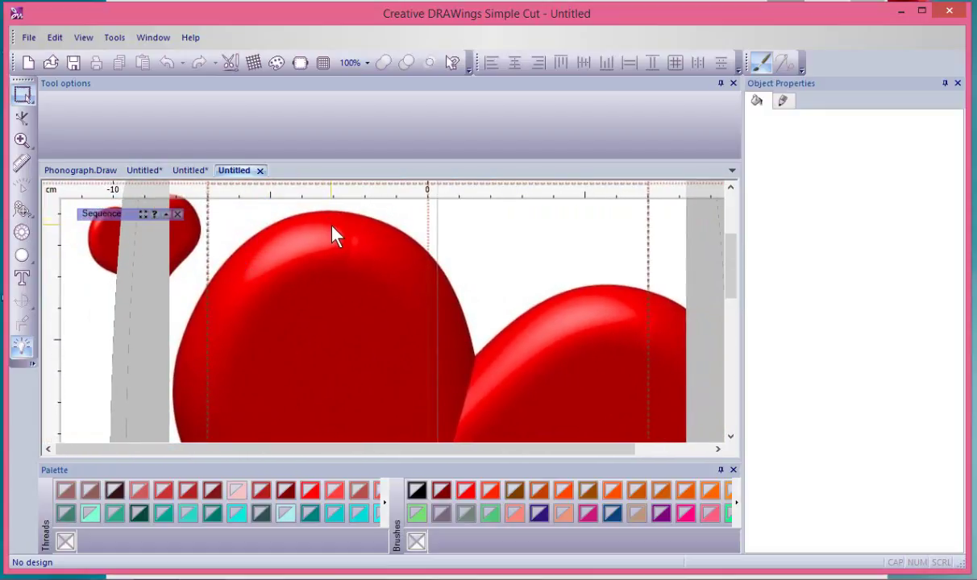
scroll(334, 228, down, 2)
scroll(335, 228, down, 1)
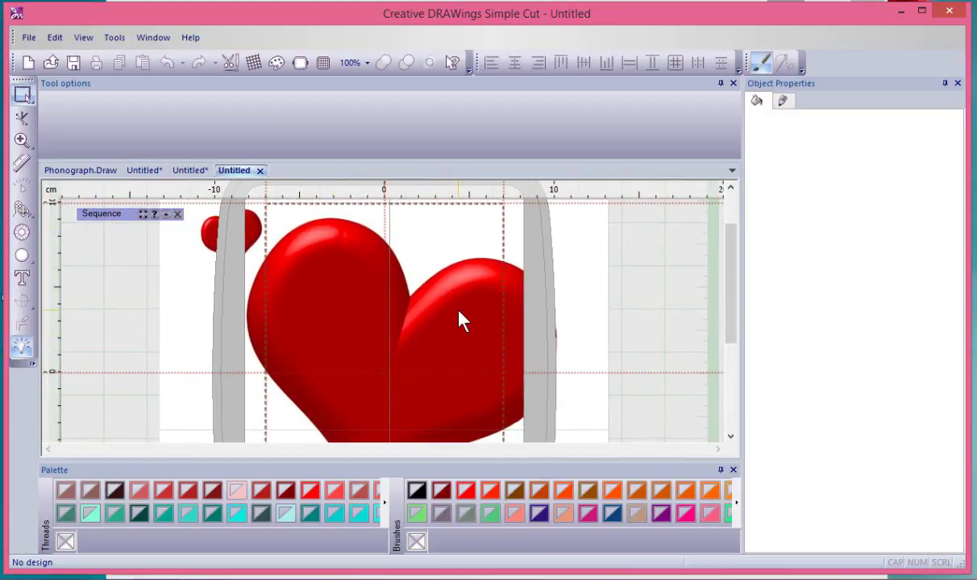
scroll(459, 320, down, 2)
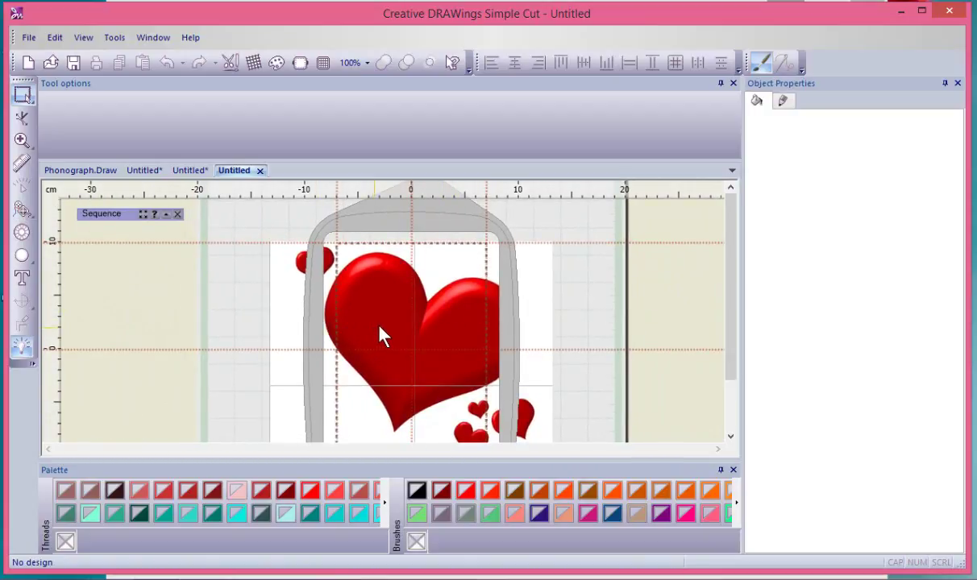
scroll(385, 329, down, 3)
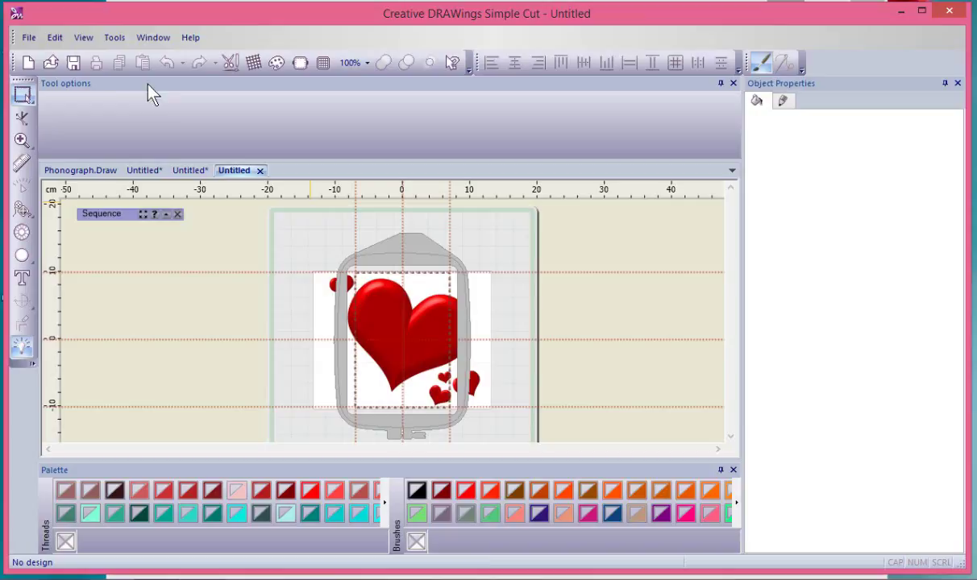
Step: Open the Backdrop properties dialog from the View > Backdrop menu
click(85, 37)
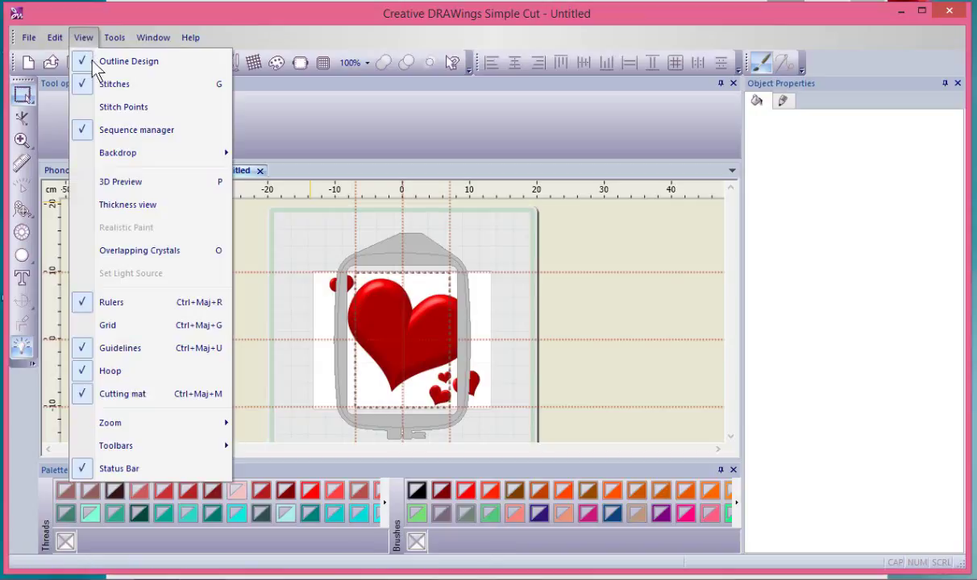
mouse_move(125, 158)
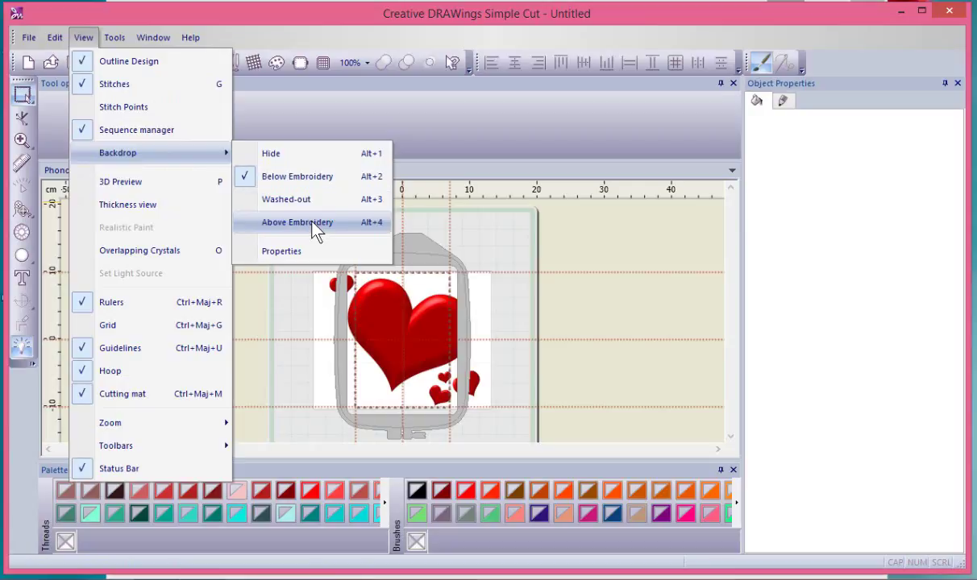
click(282, 253)
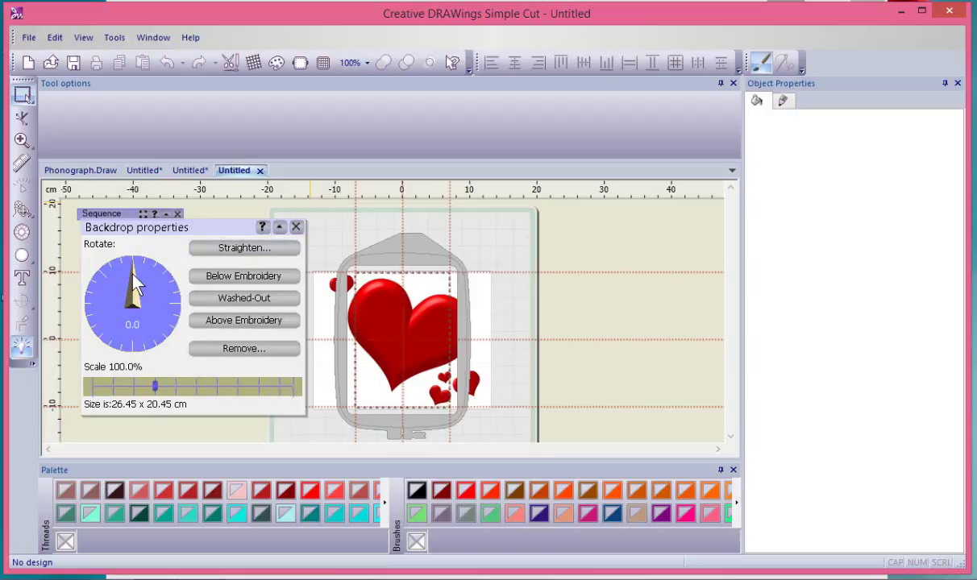
Step: Set the backdrop scale to 56.0%, making it 14.81 x 11.45 cm
drag(155, 387, 125, 387)
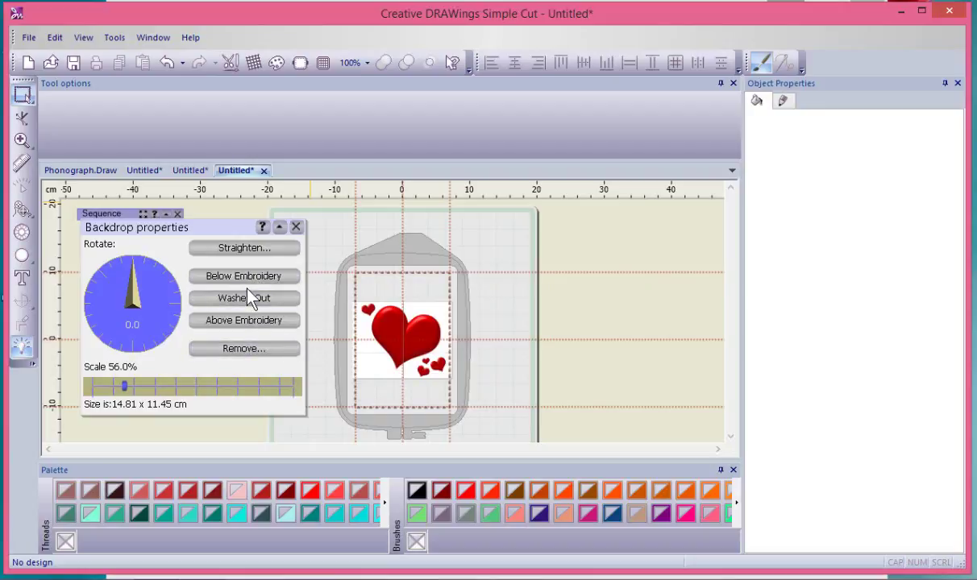
Step: Close Backdrop properties and zoom in on the big heart
click(295, 227)
scroll(421, 335, up, 4)
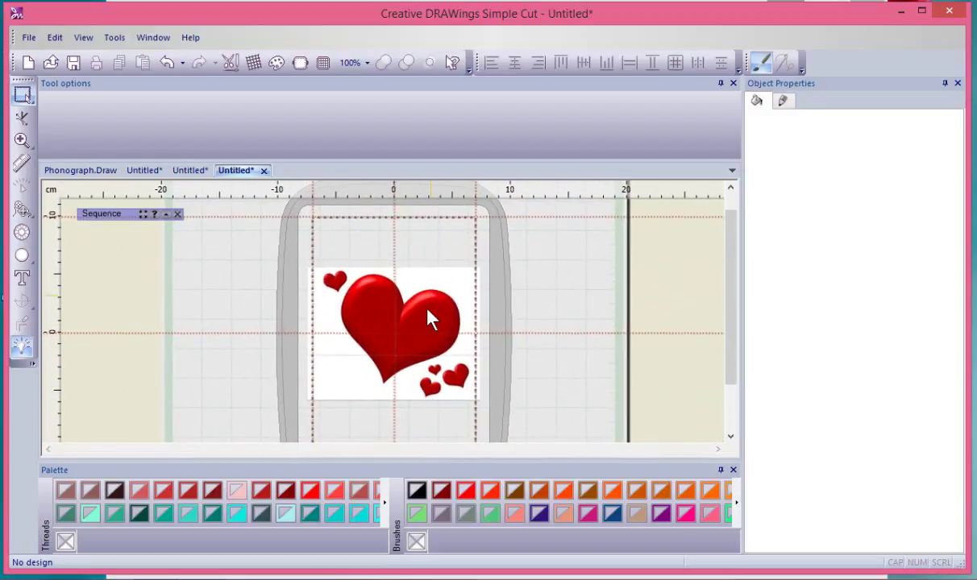
scroll(431, 318, up, 2)
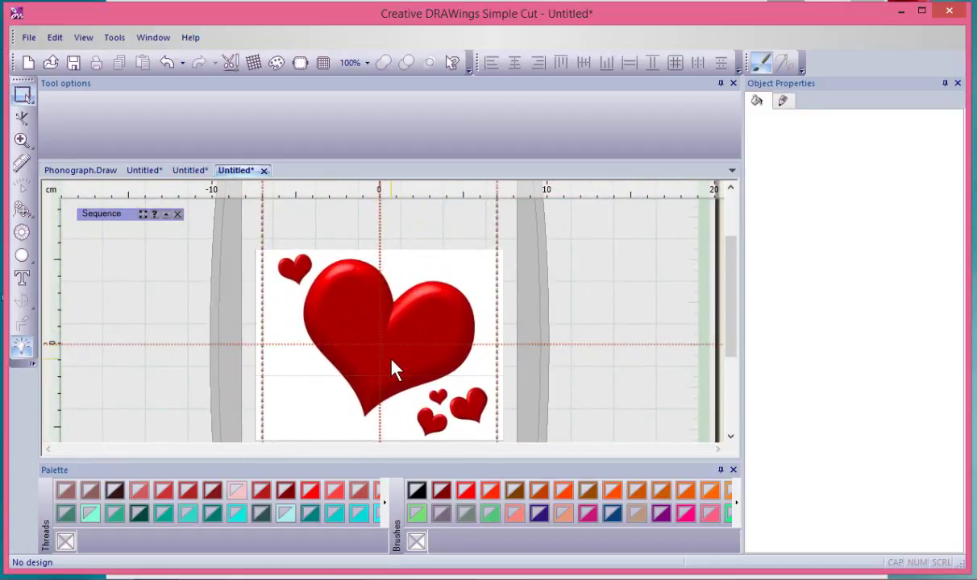
scroll(391, 369, up, 2)
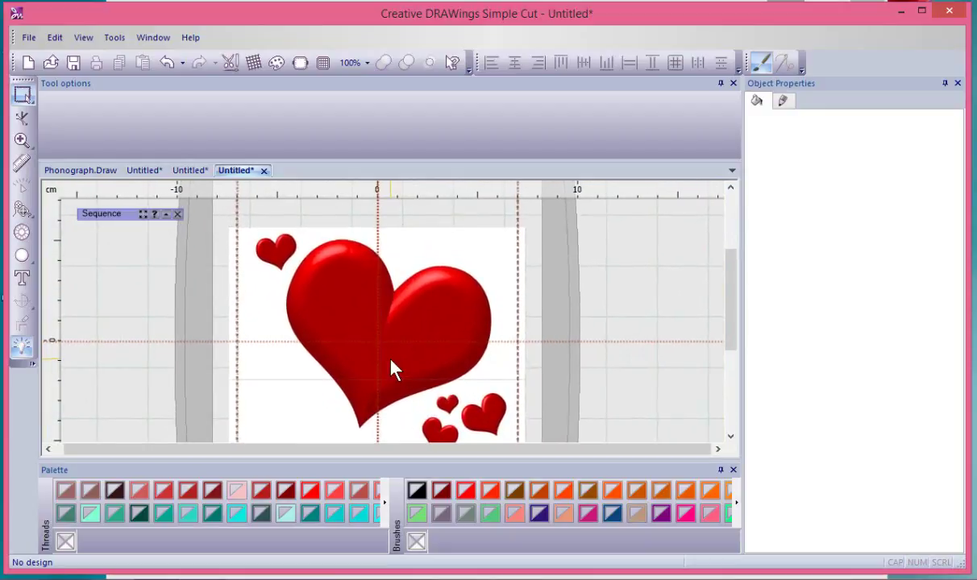
Step: With the Create outline shape tool, trace from the centre dip over the right lobe and down its edge
click(23, 212)
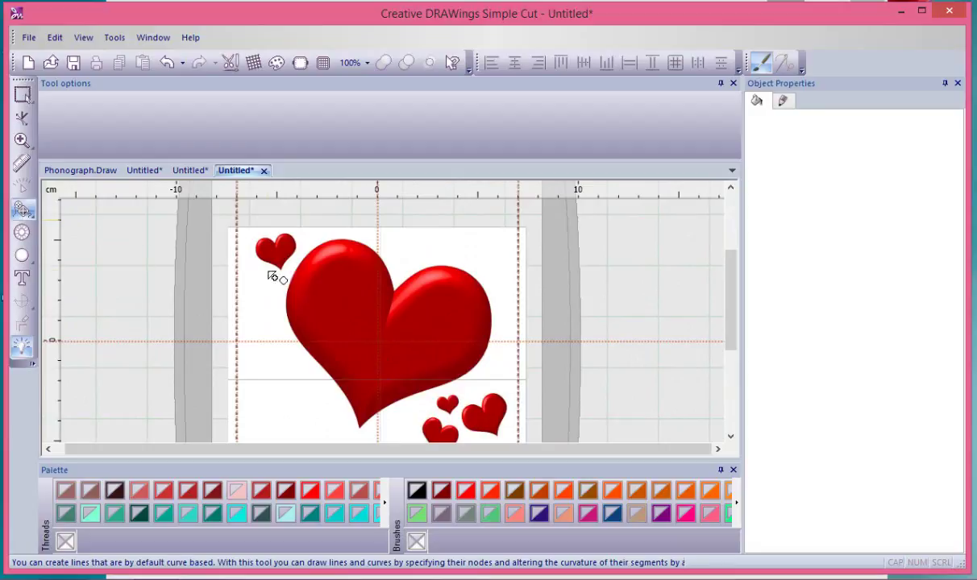
scroll(388, 301, up, 3)
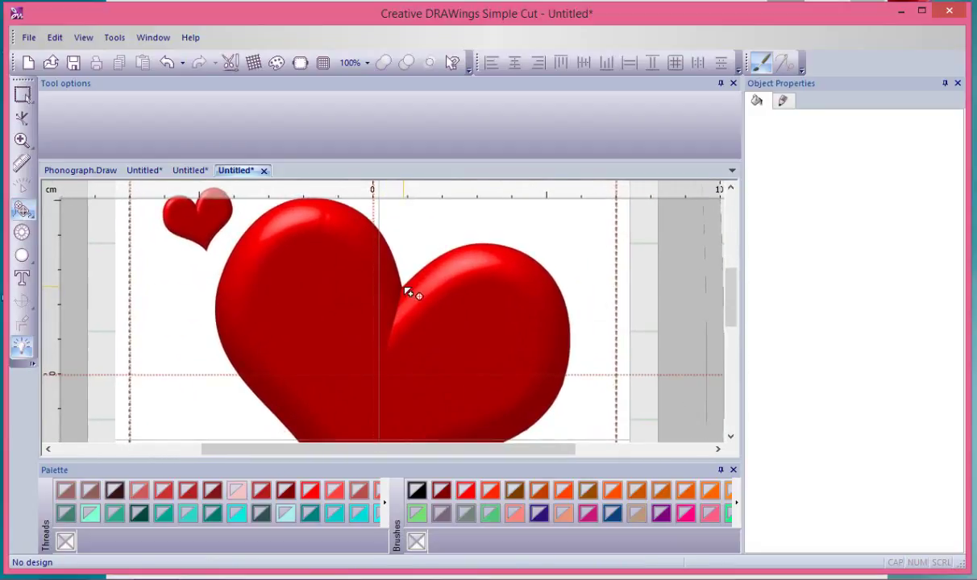
click(443, 254)
click(492, 244)
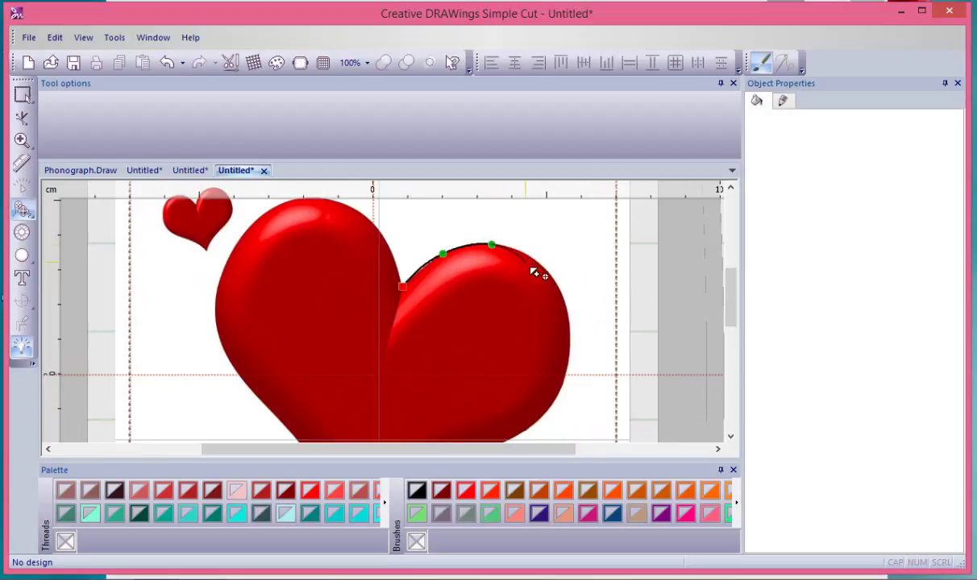
click(537, 262)
click(562, 297)
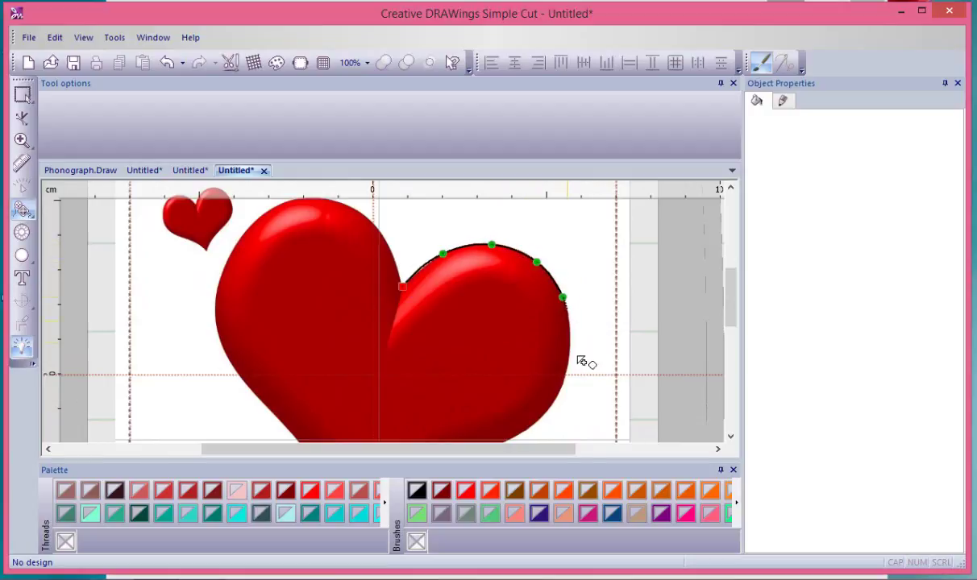
click(569, 356)
click(551, 409)
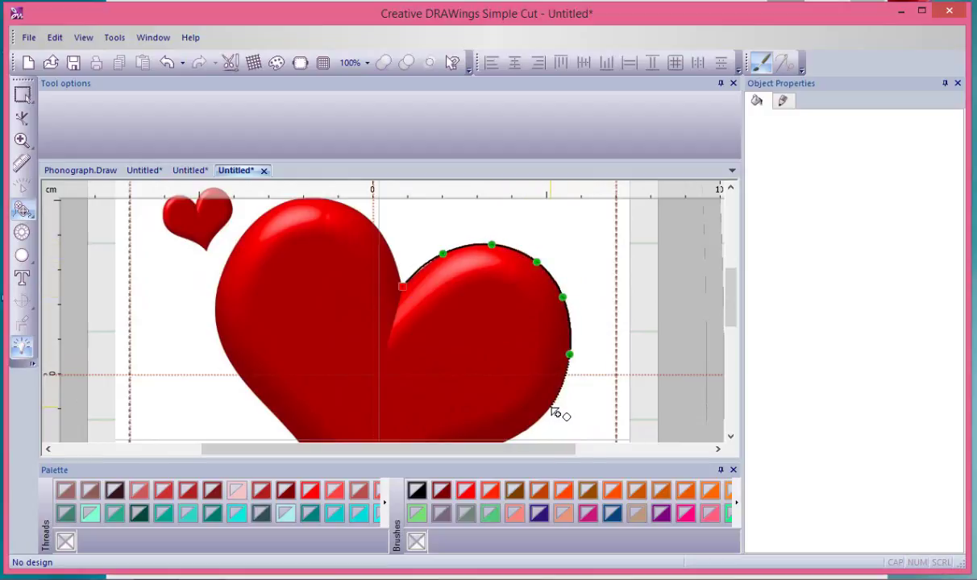
Step: Continue the outline along the heart's lower-right edge to the bottom tip
scroll(523, 435, down, 2)
click(513, 364)
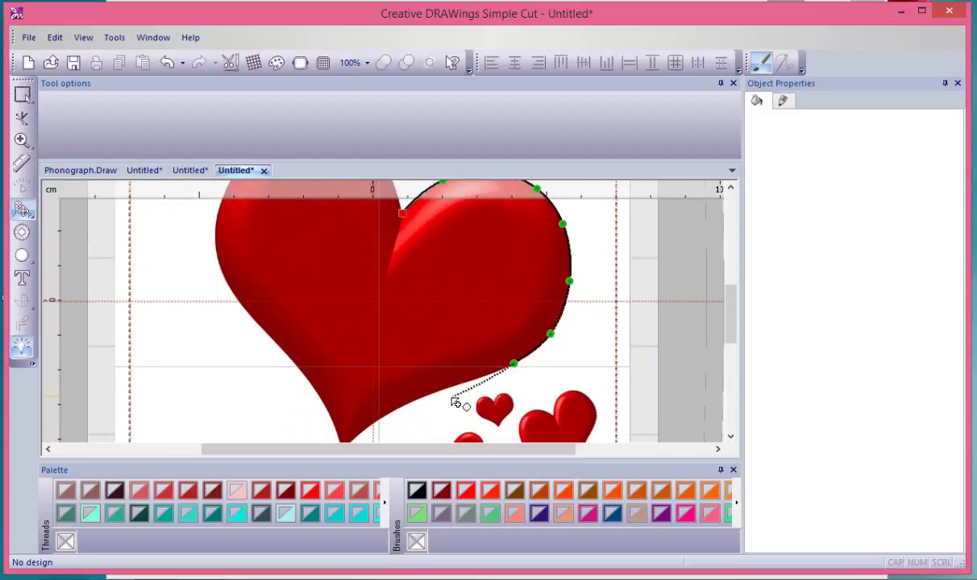
click(447, 389)
click(399, 409)
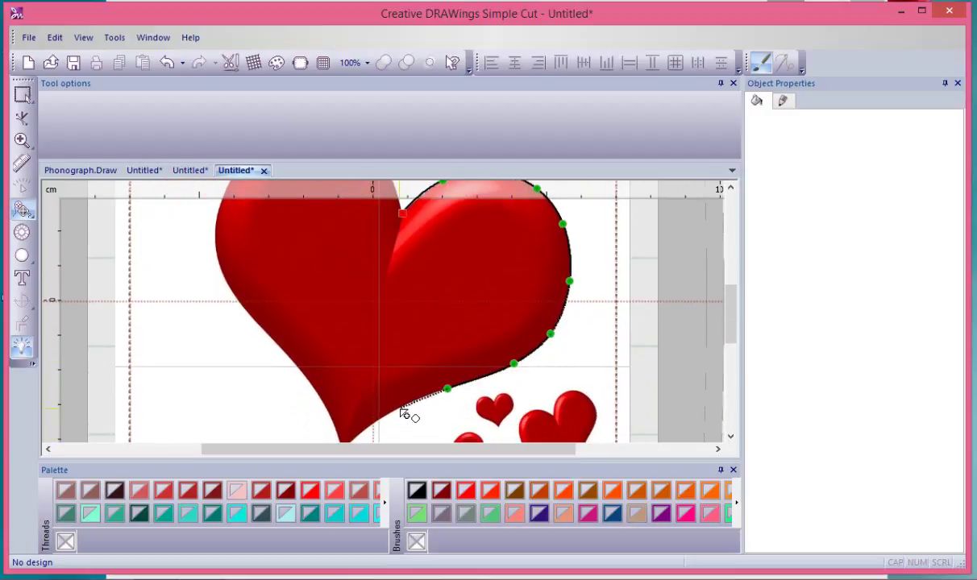
click(368, 380)
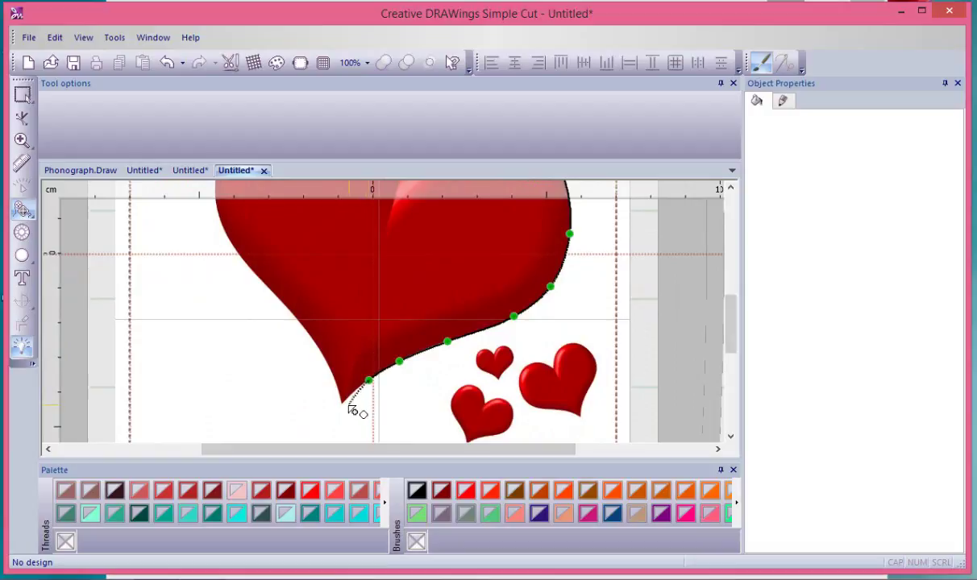
click(341, 404)
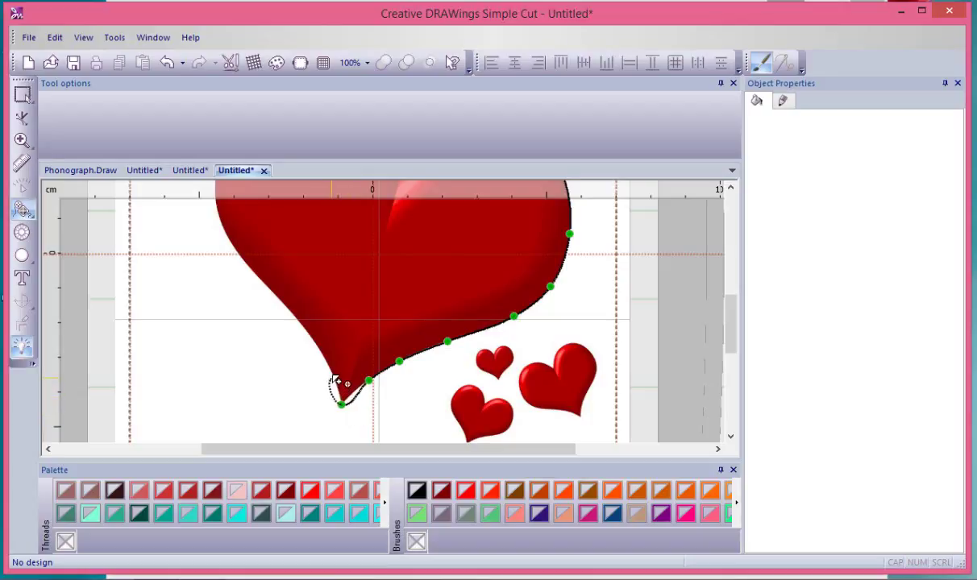
Step: Redo the bottom-tip point and trace the outline up the heart's left edge
click(337, 381)
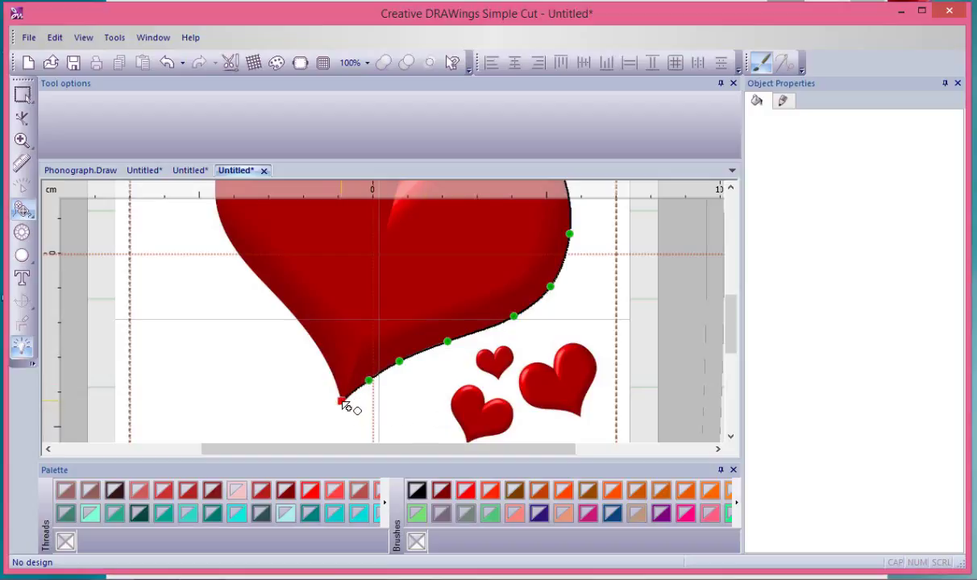
click(334, 376)
click(310, 336)
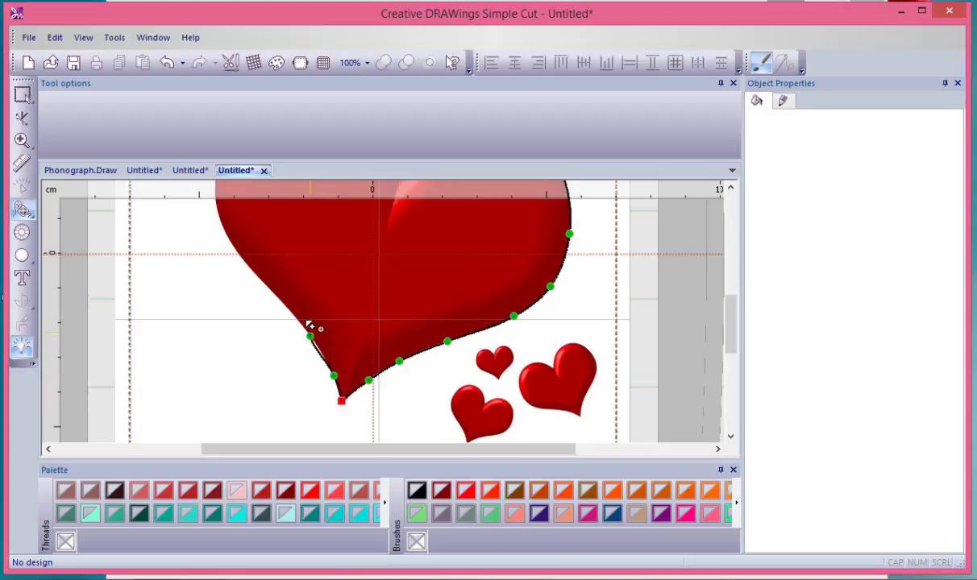
click(273, 292)
click(239, 253)
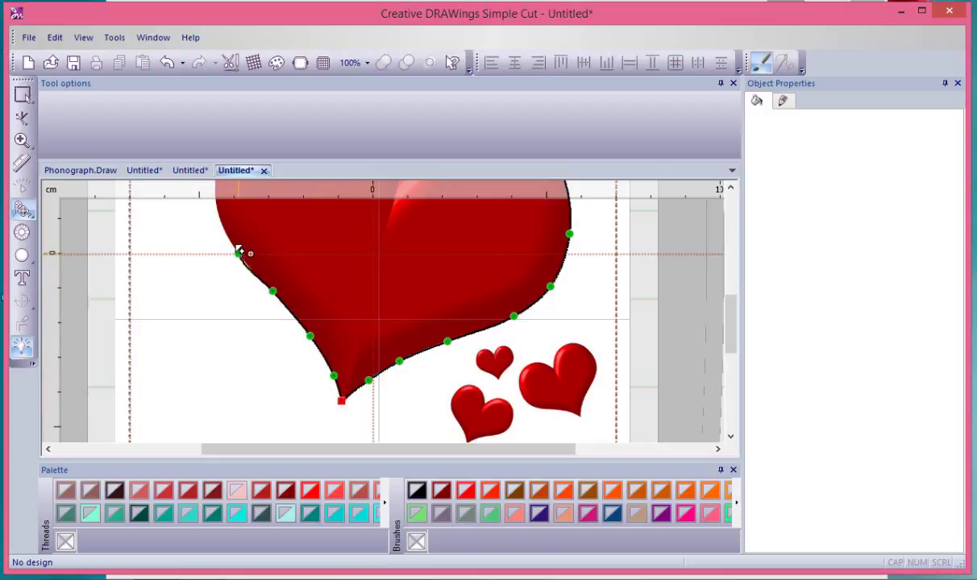
click(219, 215)
Step: Pan the canvas and trace over the left lobe's top down toward the centre dip
scroll(226, 218, up, 5)
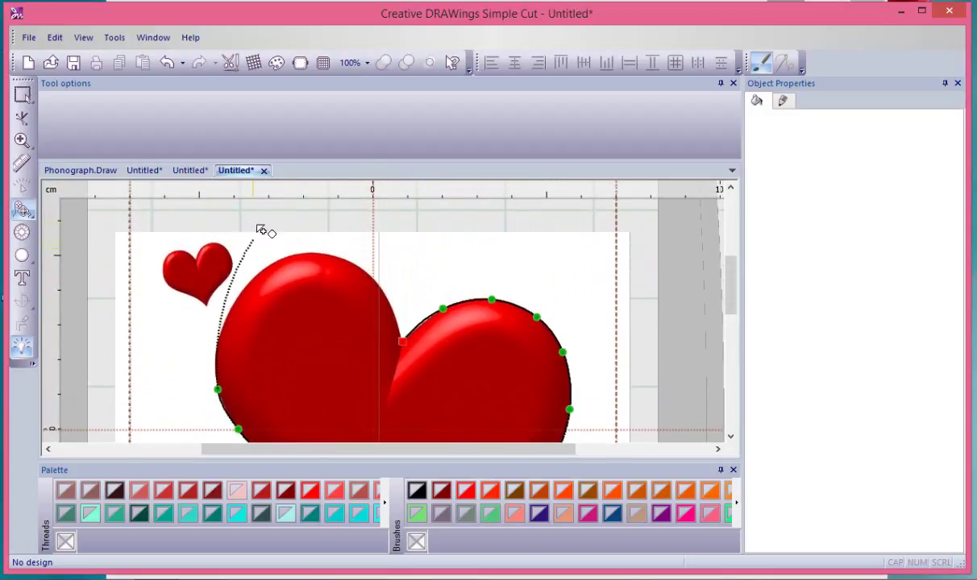
scroll(274, 214, up, 2)
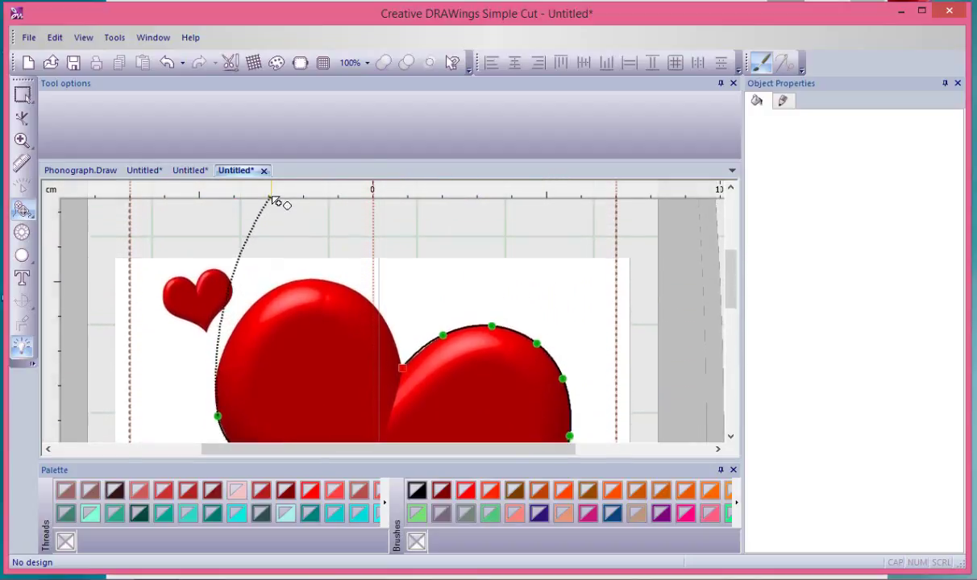
scroll(87, 316, left, 3)
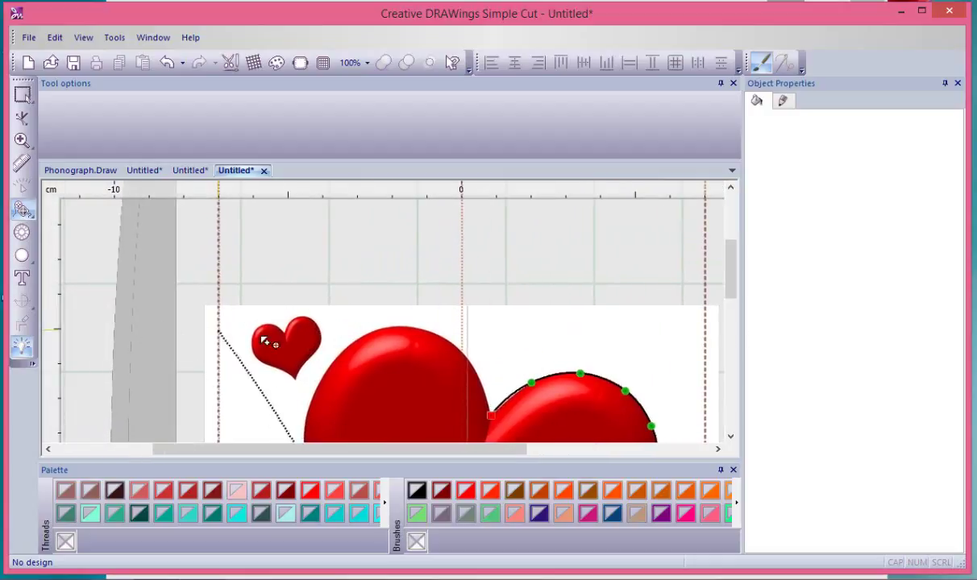
scroll(567, 419, down, 2)
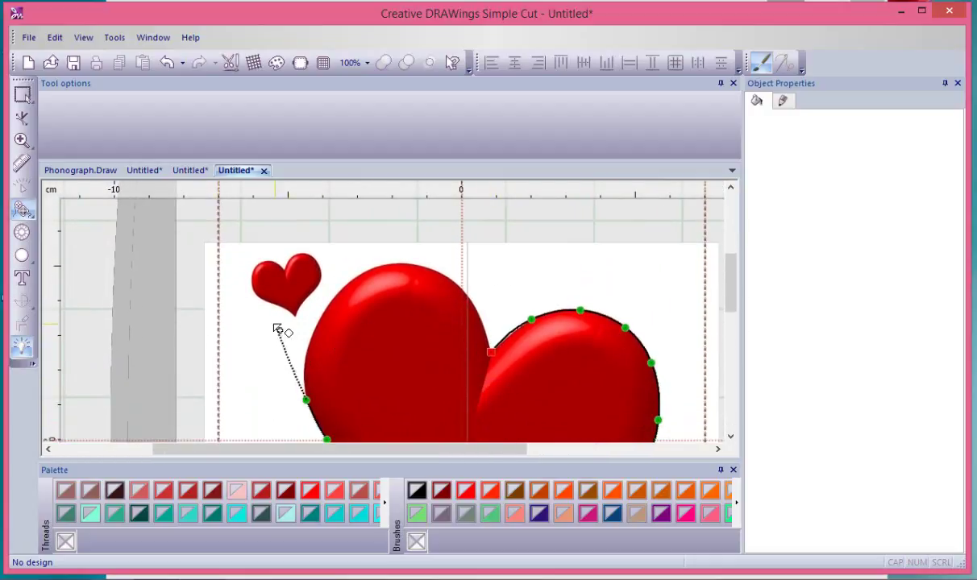
click(312, 344)
click(344, 286)
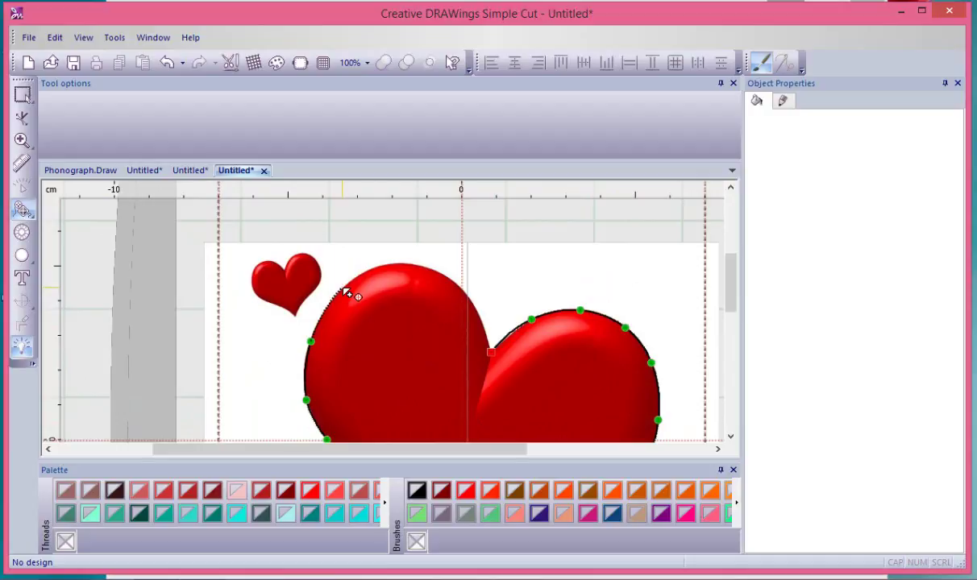
click(384, 267)
click(416, 265)
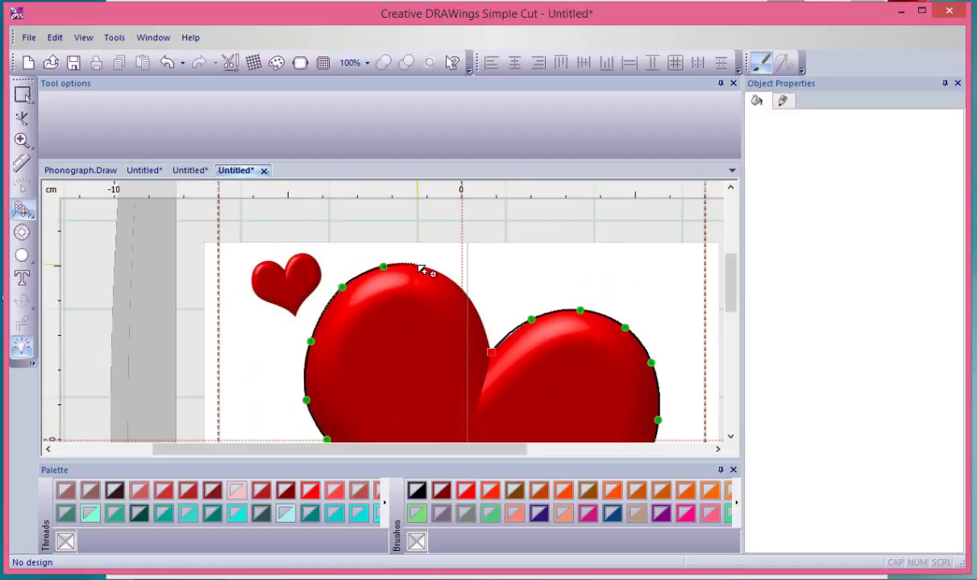
click(462, 289)
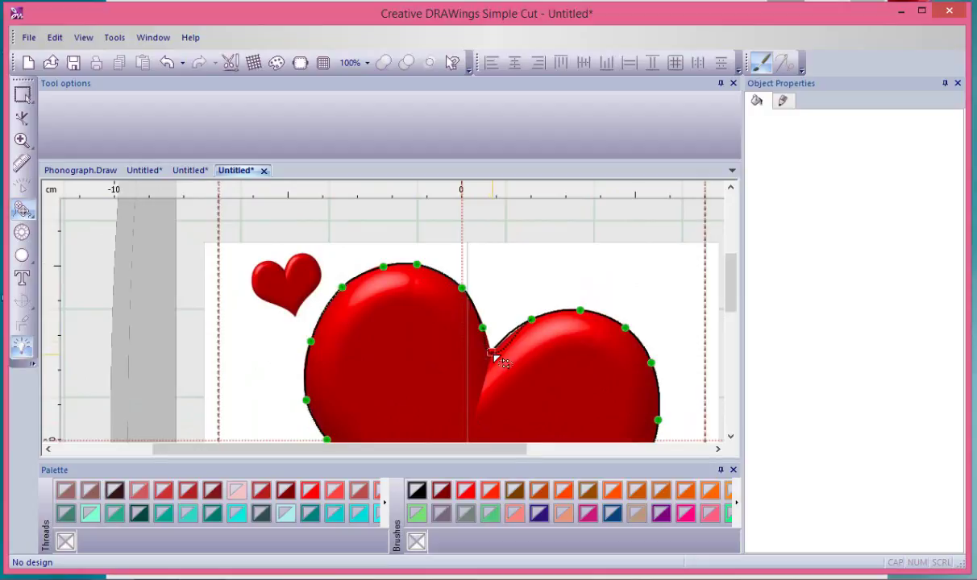
Step: Close the outline at its start node, fill the heart red, and deselect it
click(495, 356)
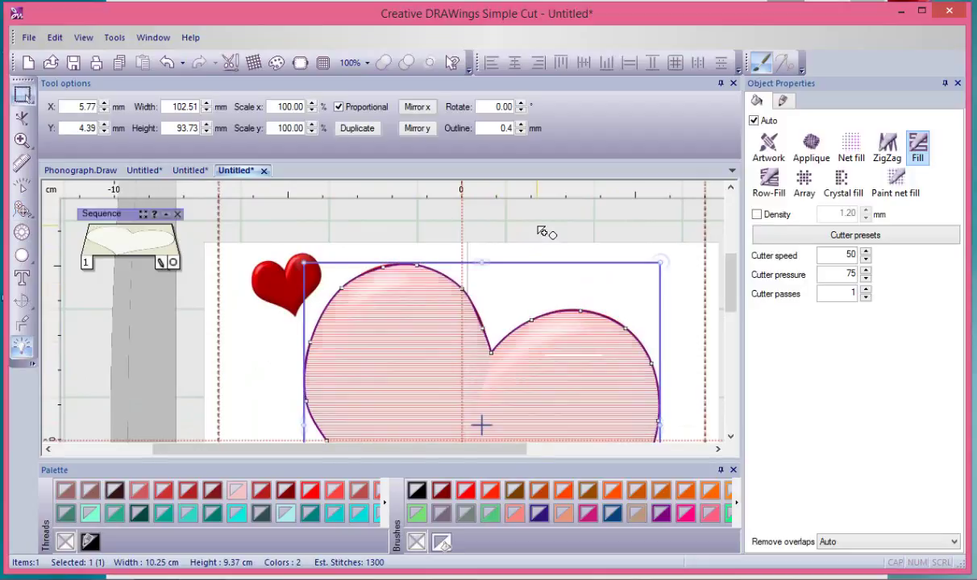
scroll(539, 225, down, 5)
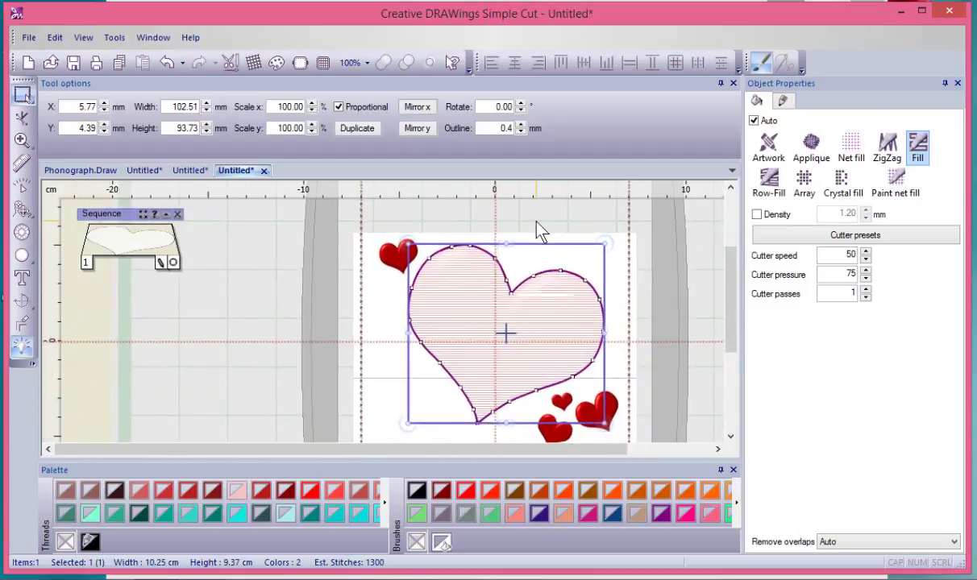
scroll(540, 230, down, 1)
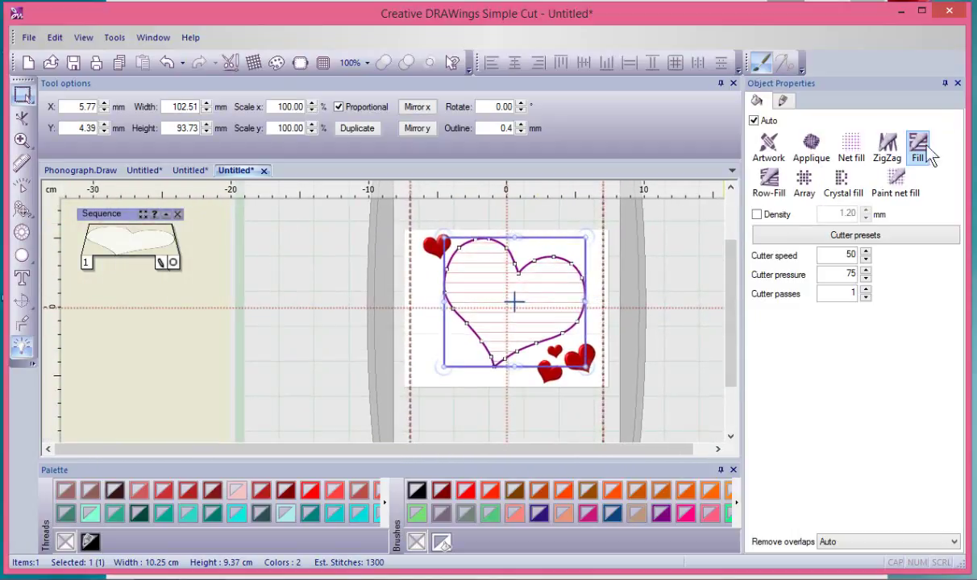
click(478, 498)
click(660, 244)
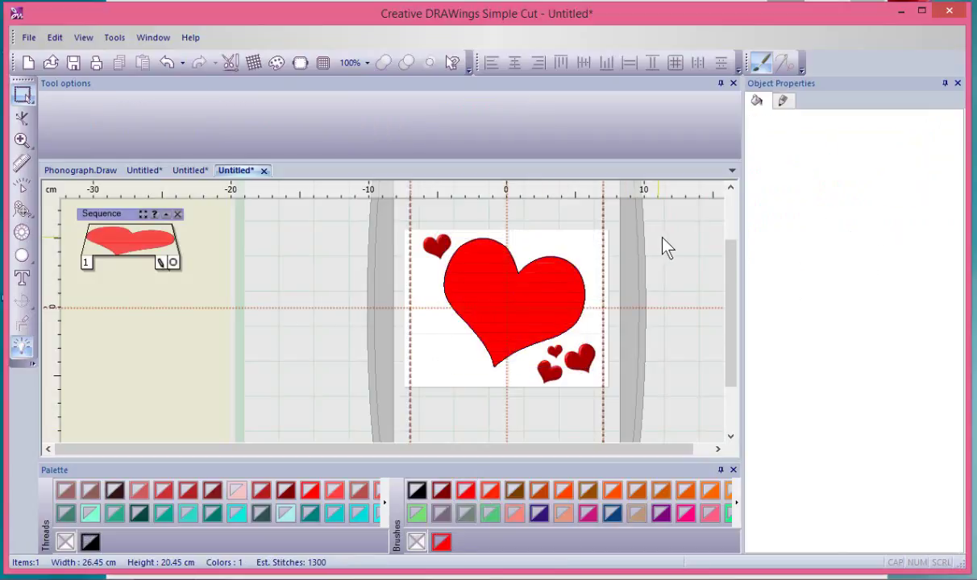